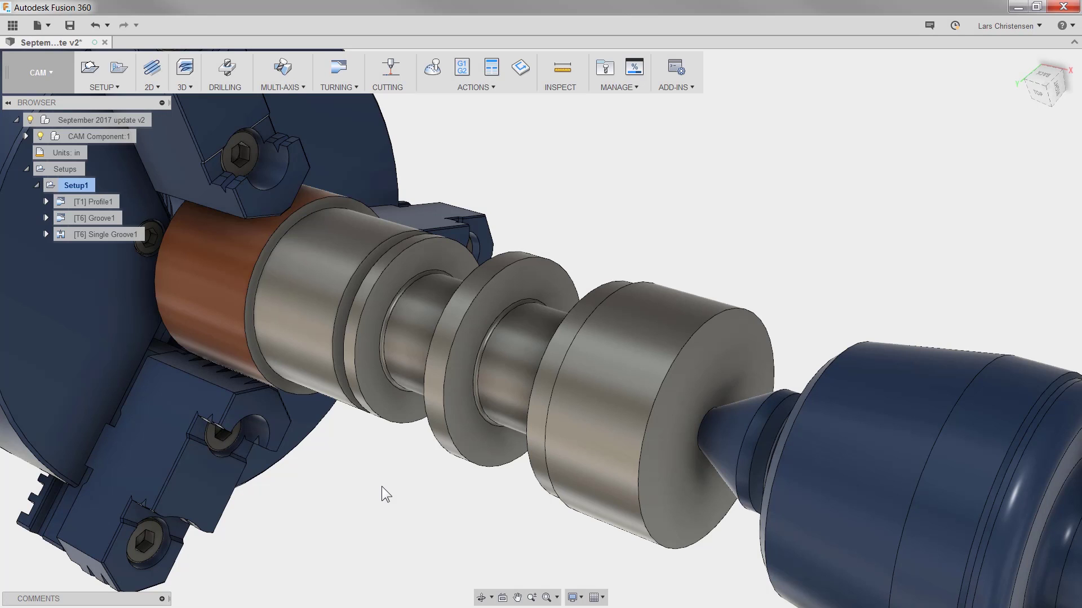
Enable Stock to Leave in Profile1's passes, keeping 0.004 in radial and setting 0.025 in axial.
{"action": "right_click", "coordinate": [111, 203]}
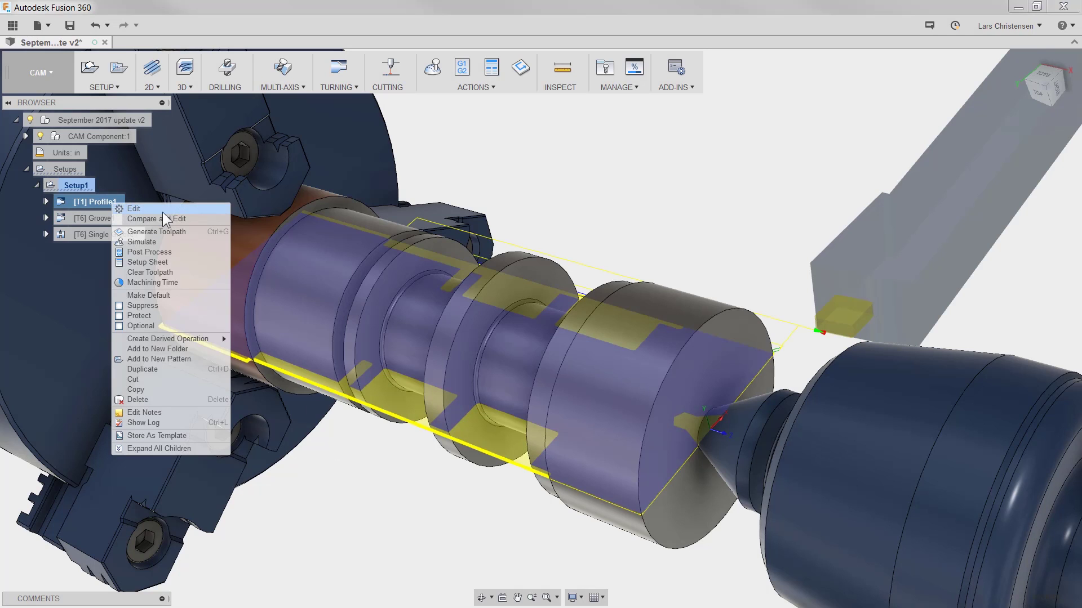
{"action": "left_click", "coordinate": [177, 211]}
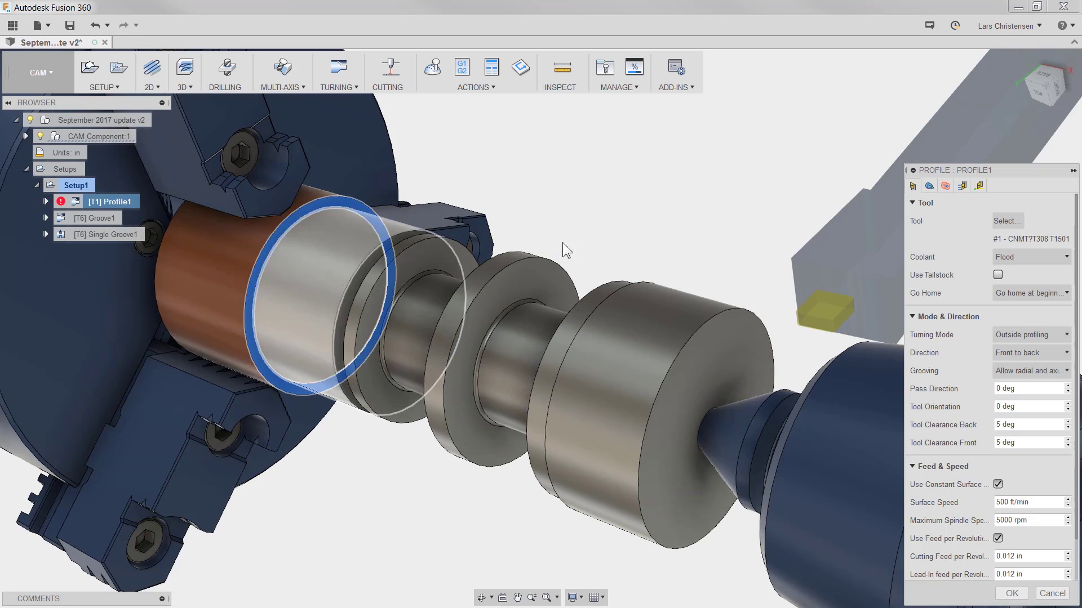
{"action": "left_click", "coordinate": [963, 187]}
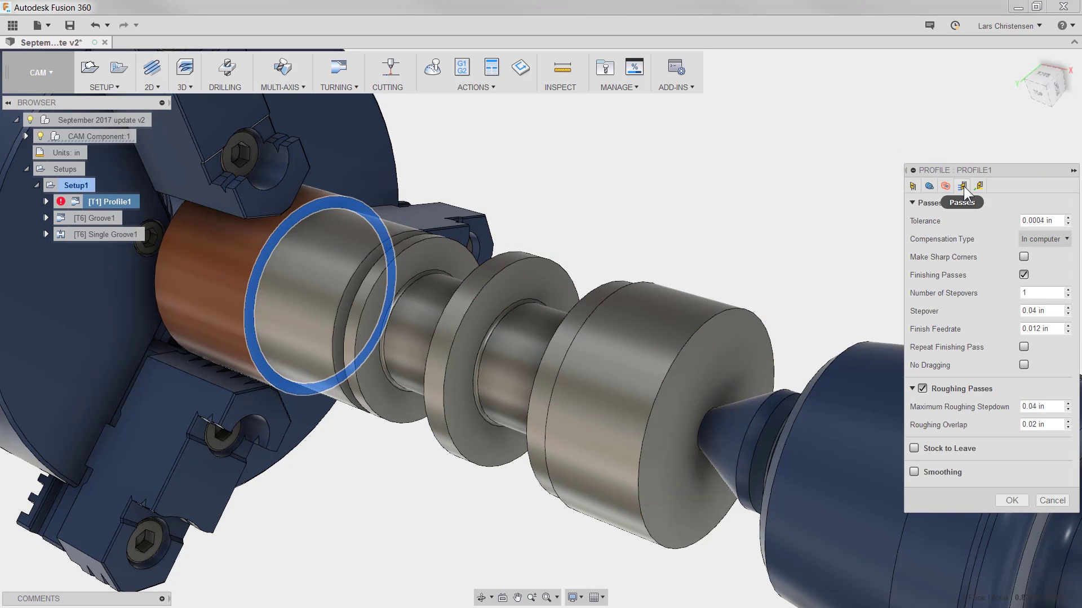
{"action": "left_click", "coordinate": [913, 448]}
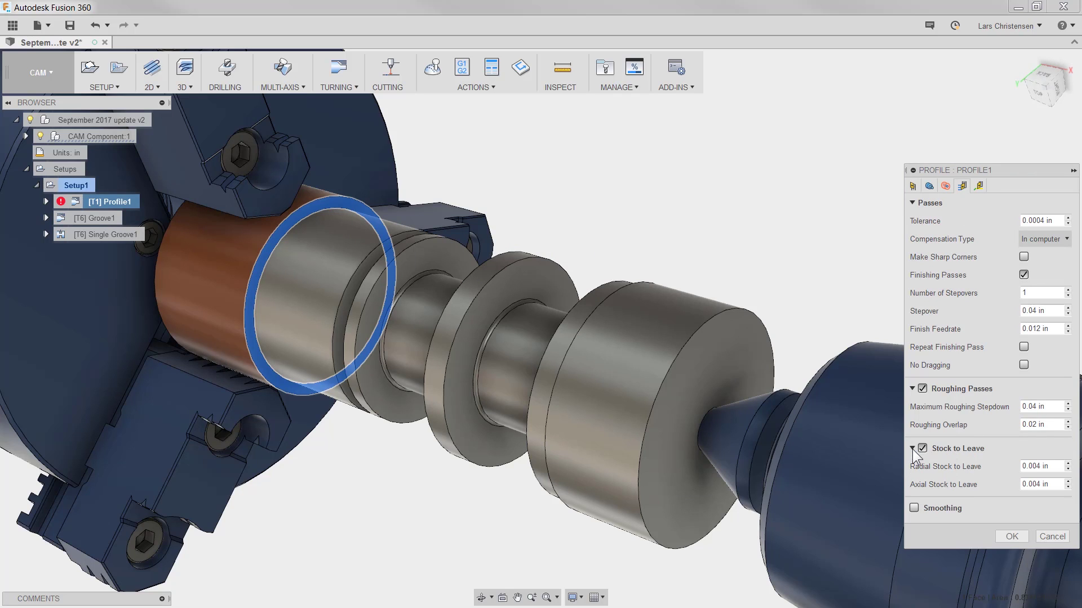
{"action": "left_click_drag", "start_coordinate": [1049, 484], "coordinate": [1020, 484]}
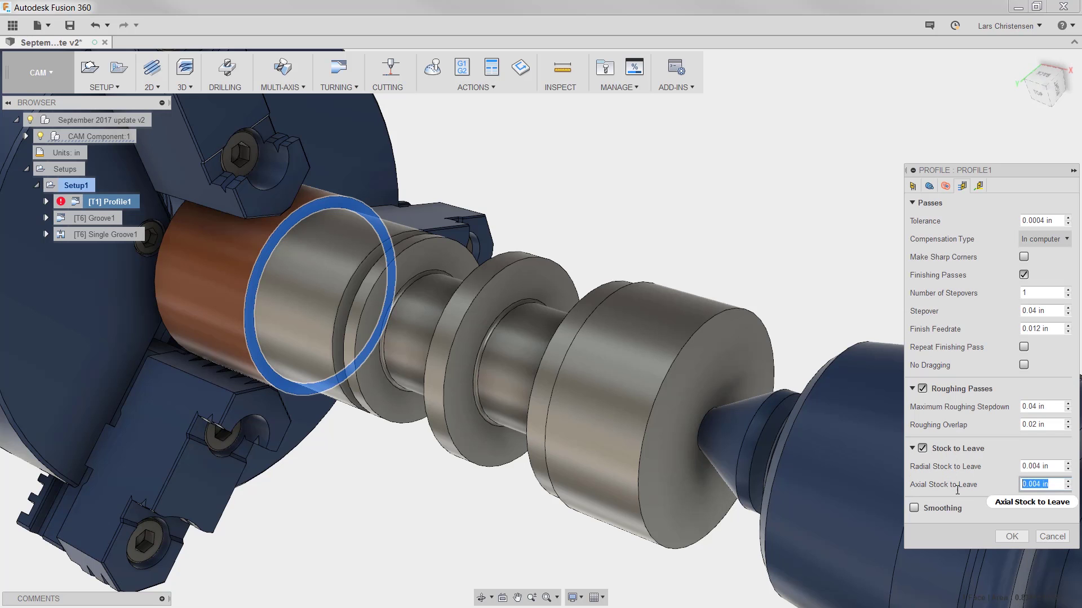
{"action": "type", "text": ".025"}
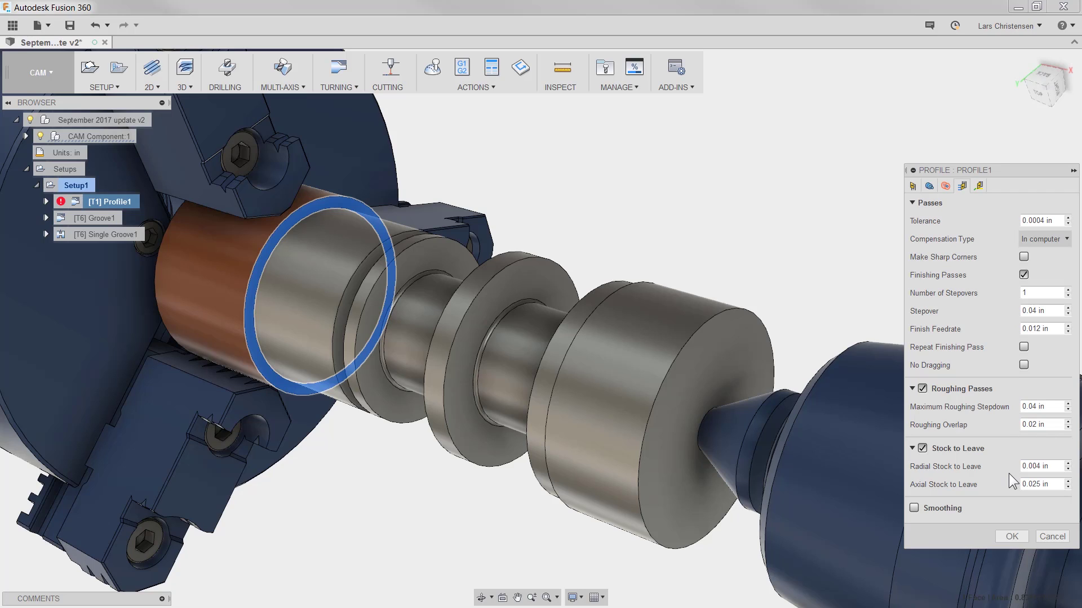
Set Profile1's back and front tool clearances to 5° and accept to regenerate the toolpath.
{"action": "left_click", "coordinate": [913, 186]}
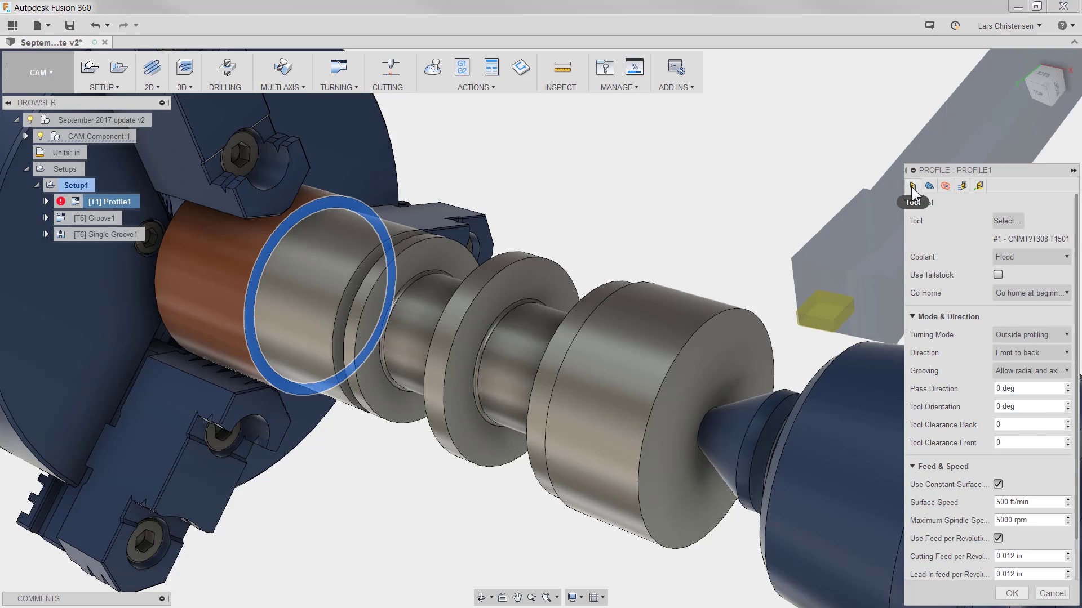
{"action": "left_click", "coordinate": [1014, 427]}
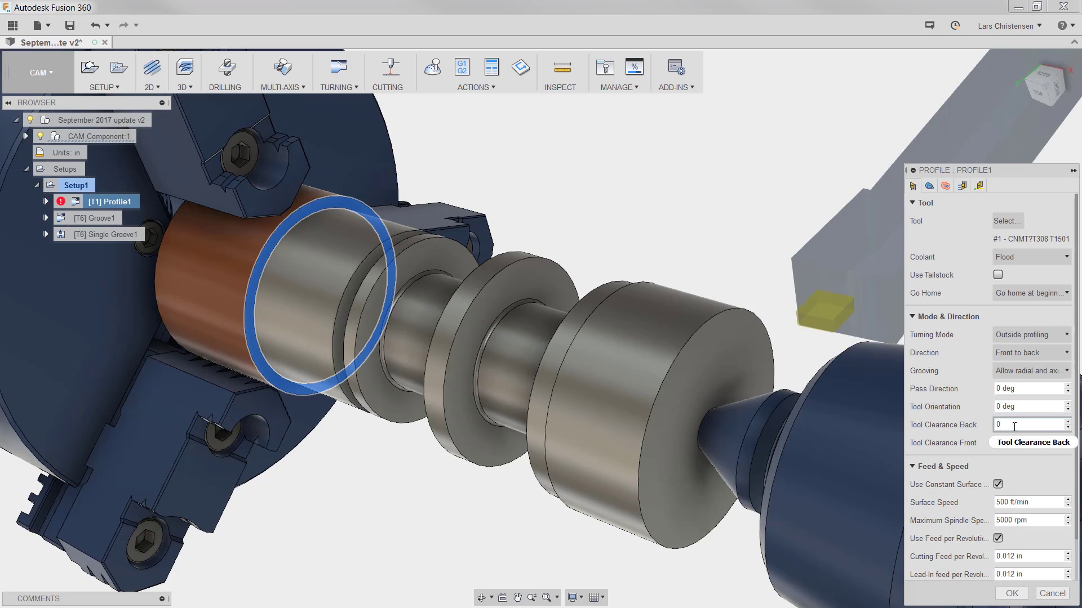
{"action": "mouse_move", "coordinate": [1014, 427]}
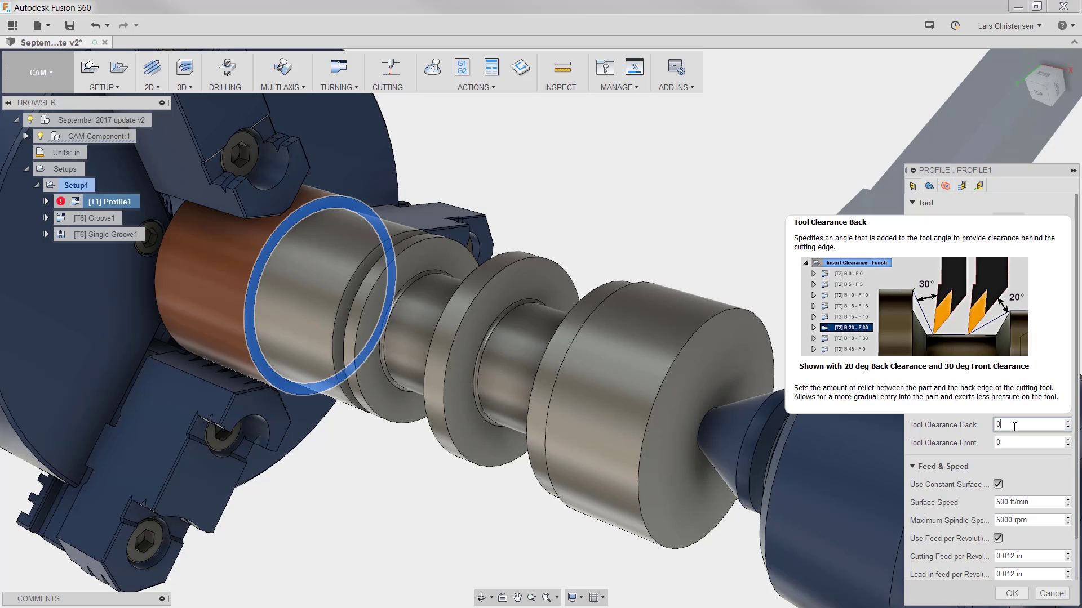
{"action": "left_click_drag", "start_coordinate": [1014, 426], "coordinate": [988, 427]}
{"action": "type", "text": "5"}
{"action": "key", "text": "Tab"}
{"action": "type", "text": "5"}
{"action": "key", "text": "Return"}
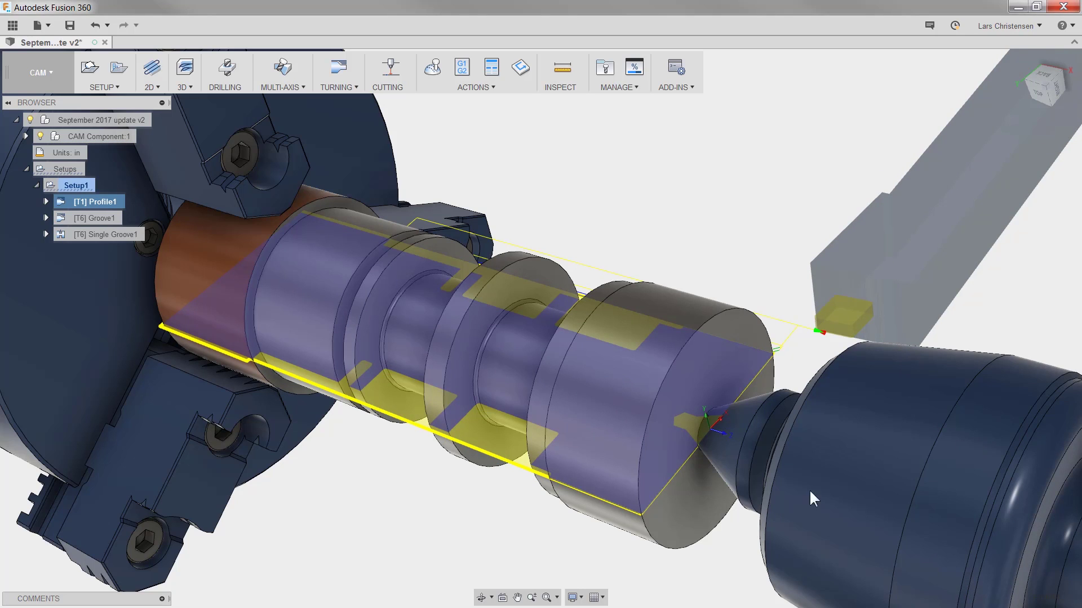
{"action": "left_click", "coordinate": [341, 465]}
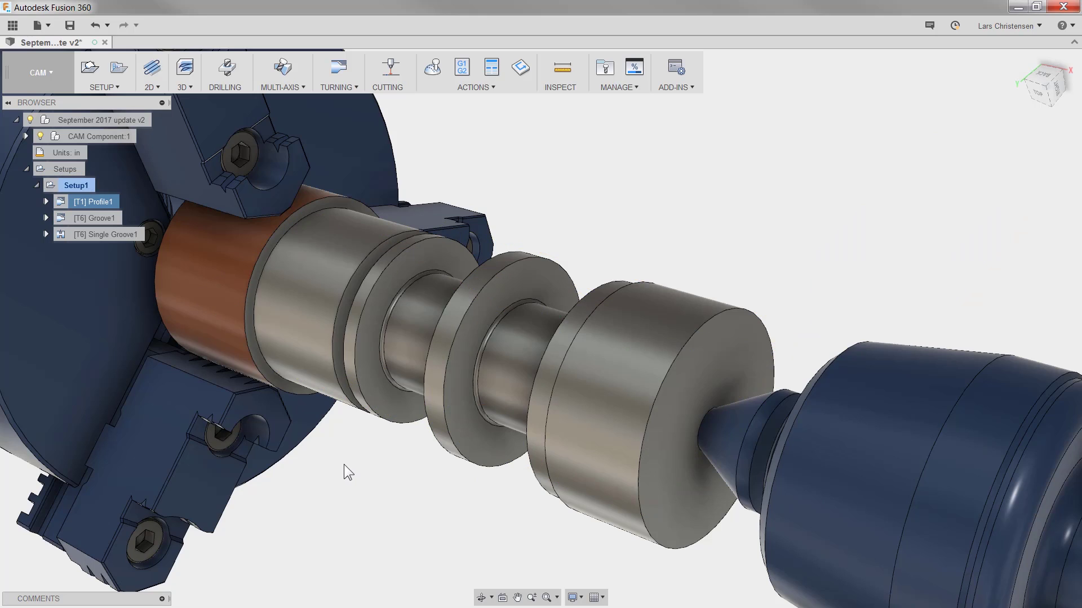
In Single Groove1's passes, enable Dwell Before Retract with a 2 s period and Allow Rapid Retract.
{"action": "right_click", "coordinate": [111, 235]}
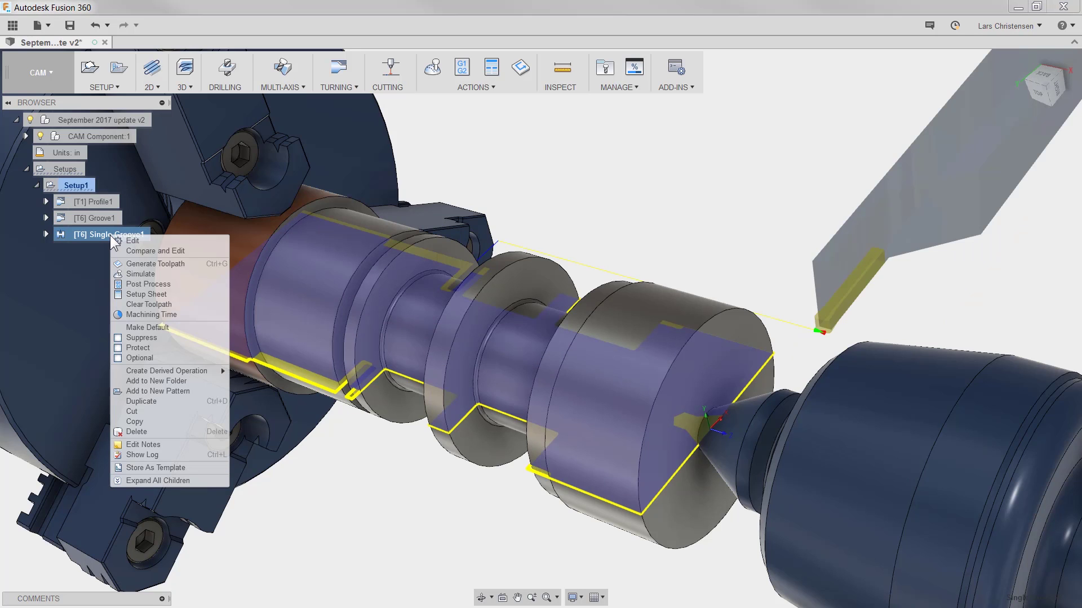
{"action": "left_click", "coordinate": [147, 241]}
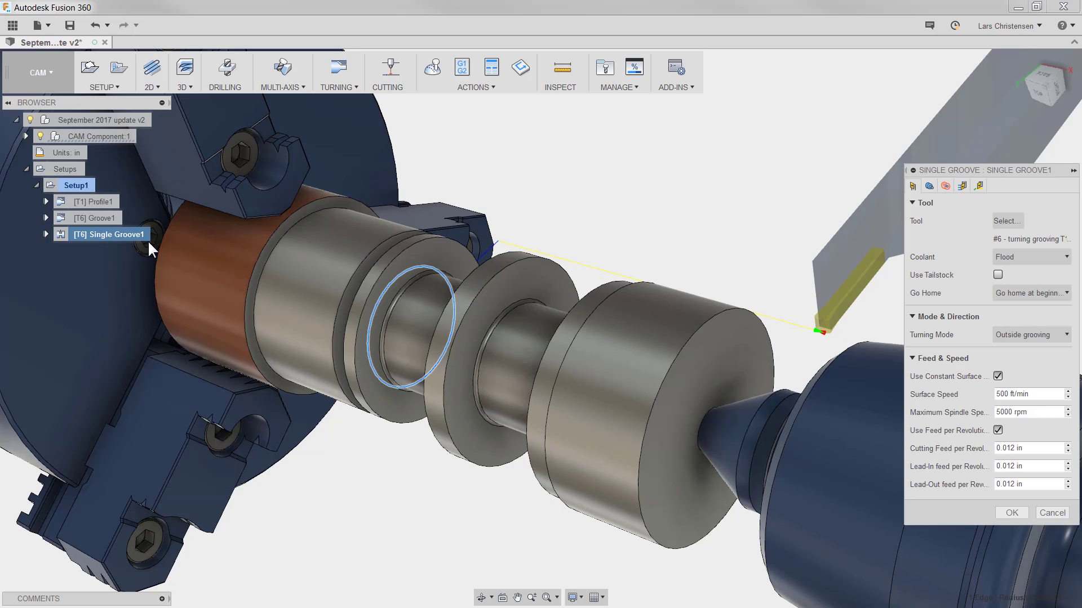
{"action": "left_click", "coordinate": [968, 185]}
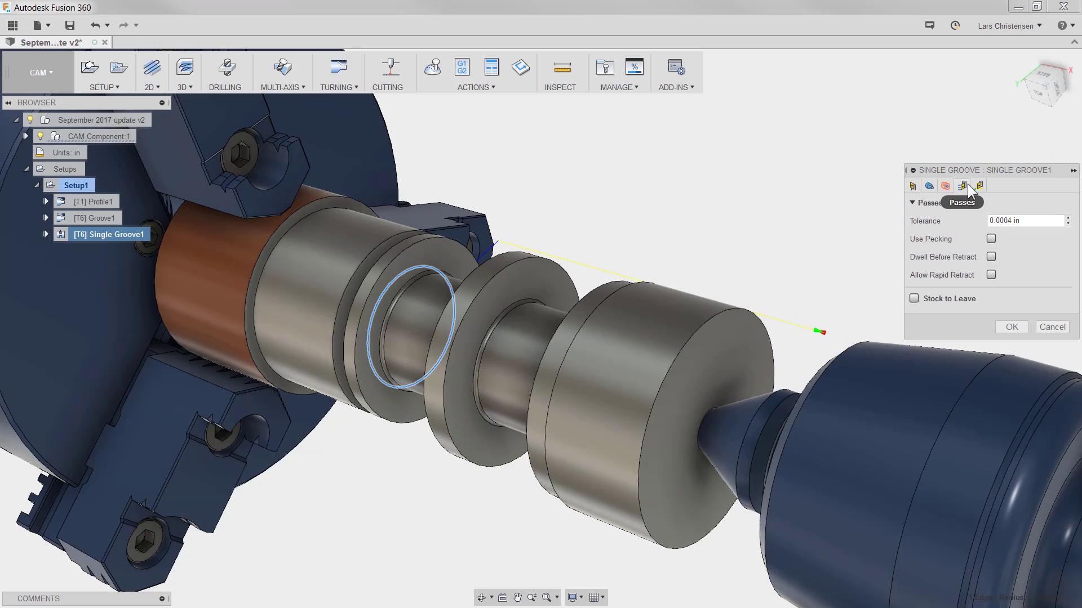
{"action": "left_click", "coordinate": [991, 256]}
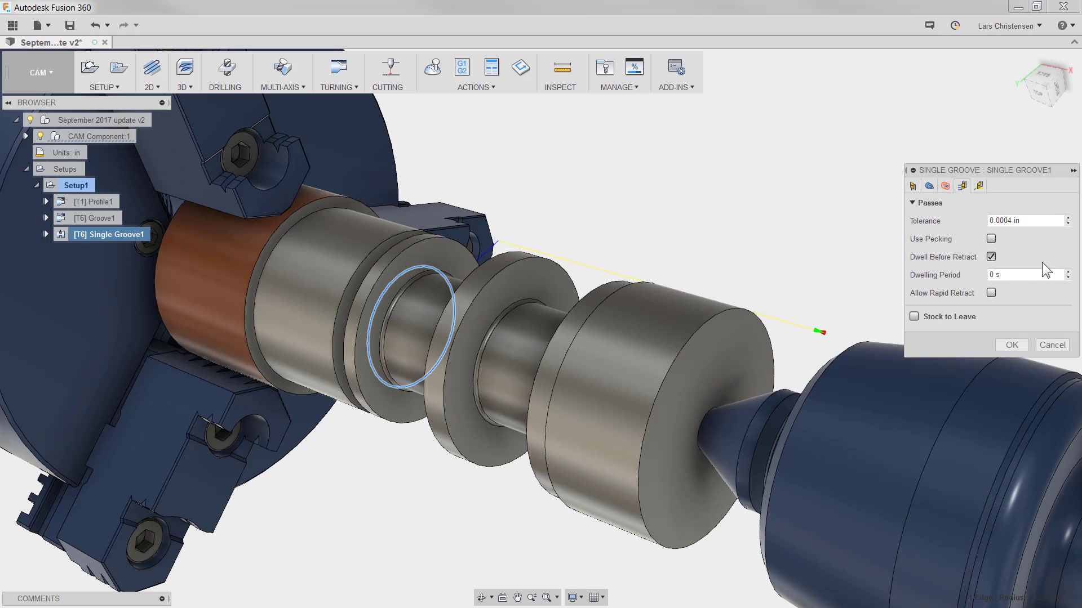
{"action": "left_click", "coordinate": [992, 275]}
{"action": "type", "text": "2"}
{"action": "left_click", "coordinate": [990, 293]}
{"action": "left_click", "coordinate": [1052, 345]}
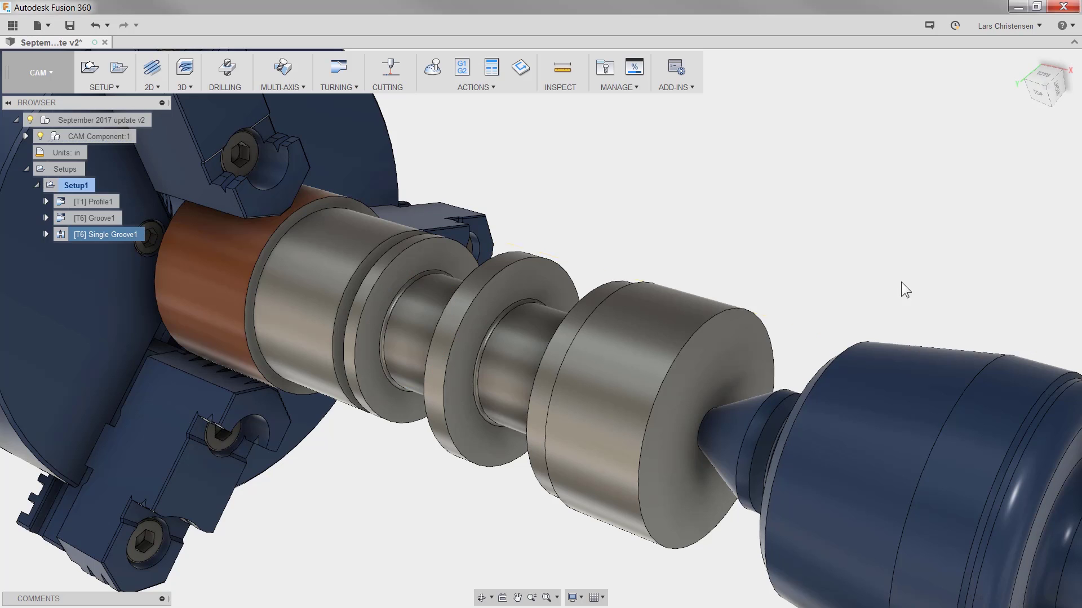
In Groove1's geometry, keep front mode Selection and drag the front plane offset to 0.652982 in.
{"action": "right_click", "coordinate": [99, 217]}
{"action": "left_click", "coordinate": [248, 224]}
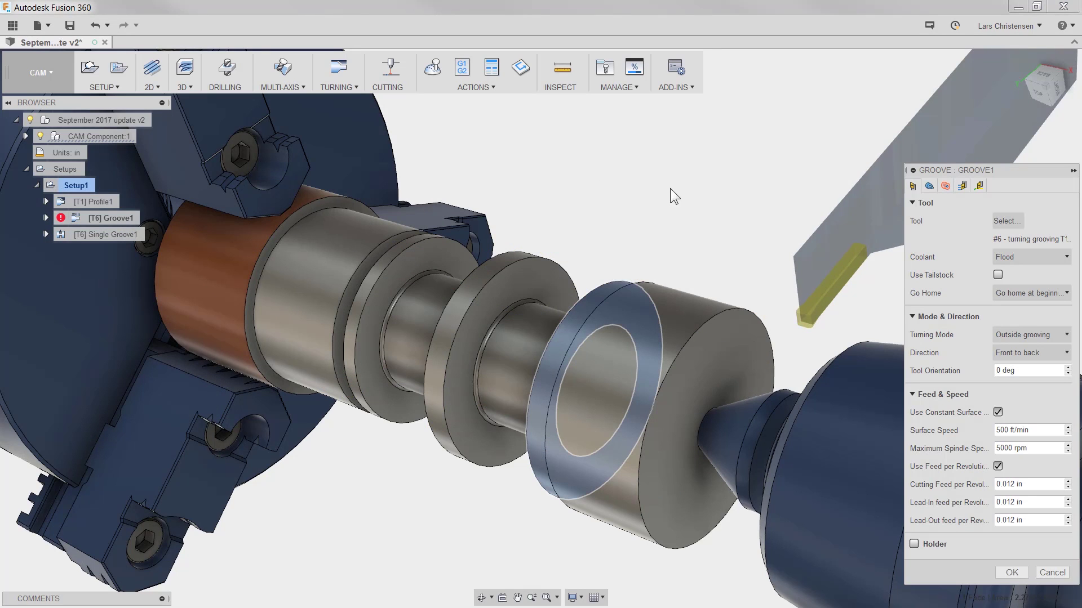
{"action": "left_click", "coordinate": [930, 186]}
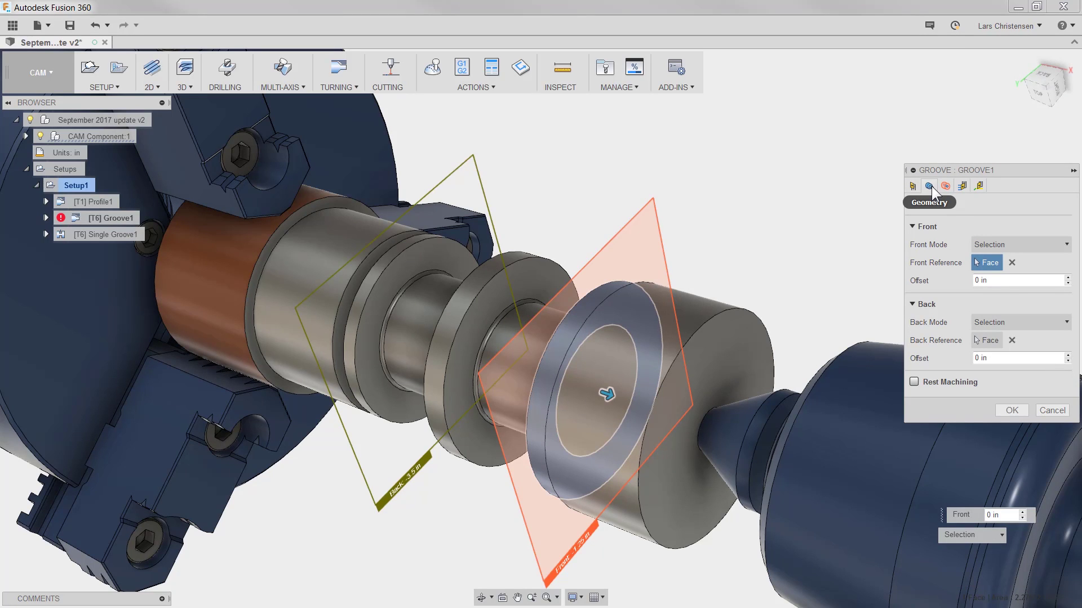
{"action": "left_click", "coordinate": [1064, 245]}
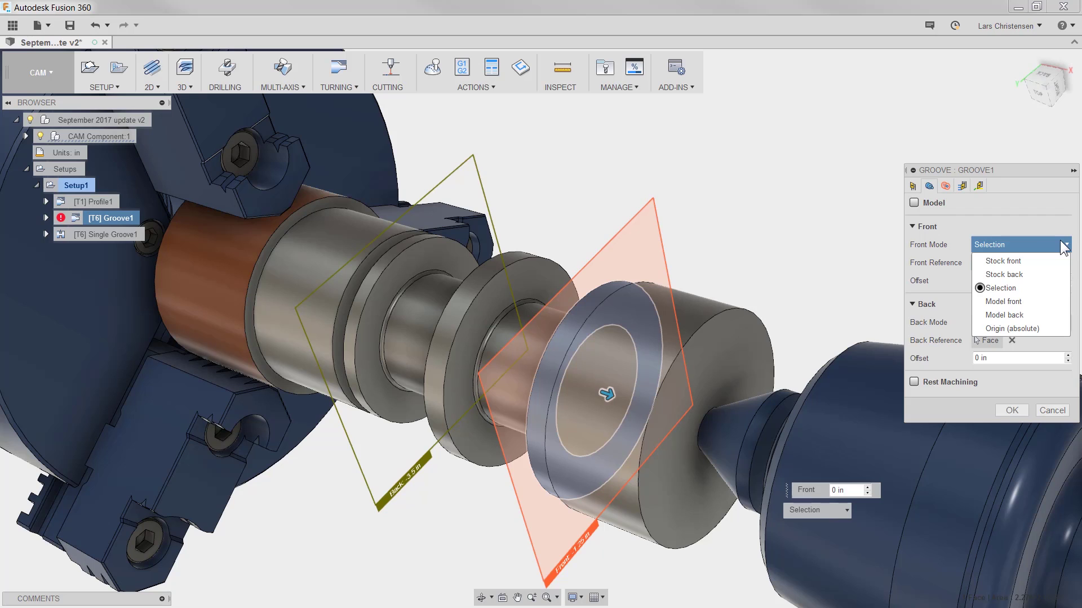
{"action": "left_click", "coordinate": [1029, 224]}
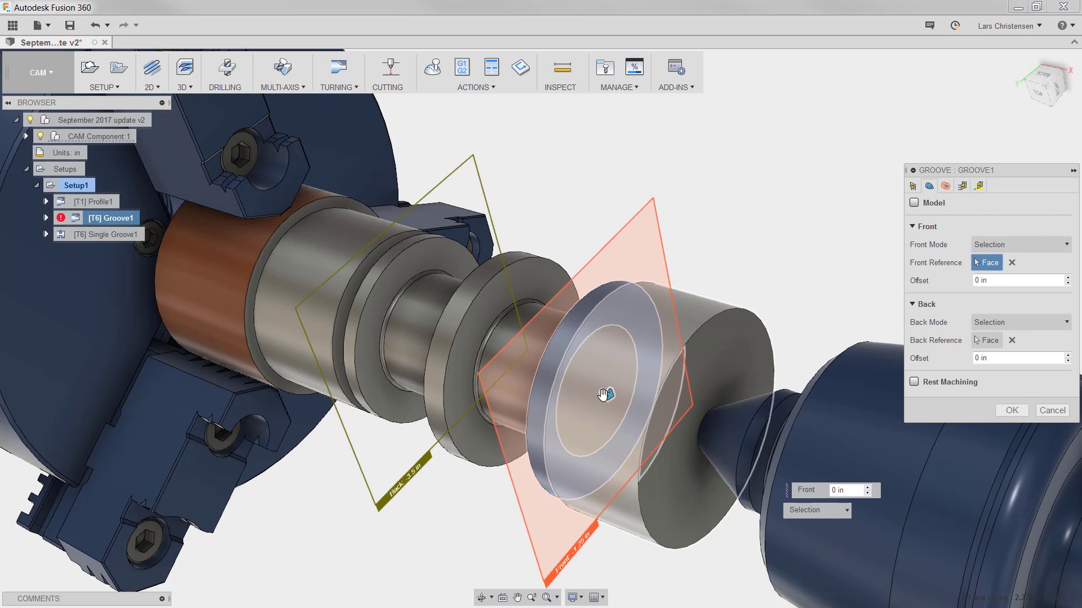
{"action": "mouse_move", "coordinate": [603, 394]}
{"action": "left_mouse_down"}
{"action": "mouse_move", "coordinate": [652, 415]}
{"action": "mouse_move", "coordinate": [616, 403]}
{"action": "left_mouse_up"}
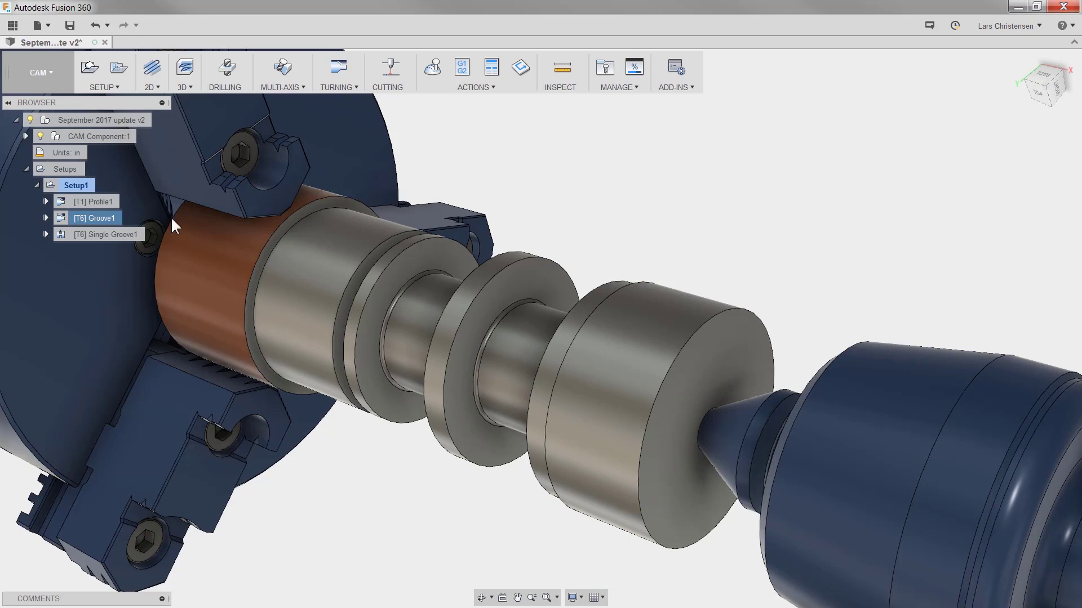
Change Setup1's WCS origin from Stock front to Chuck front.
{"action": "right_click", "coordinate": [76, 187]}
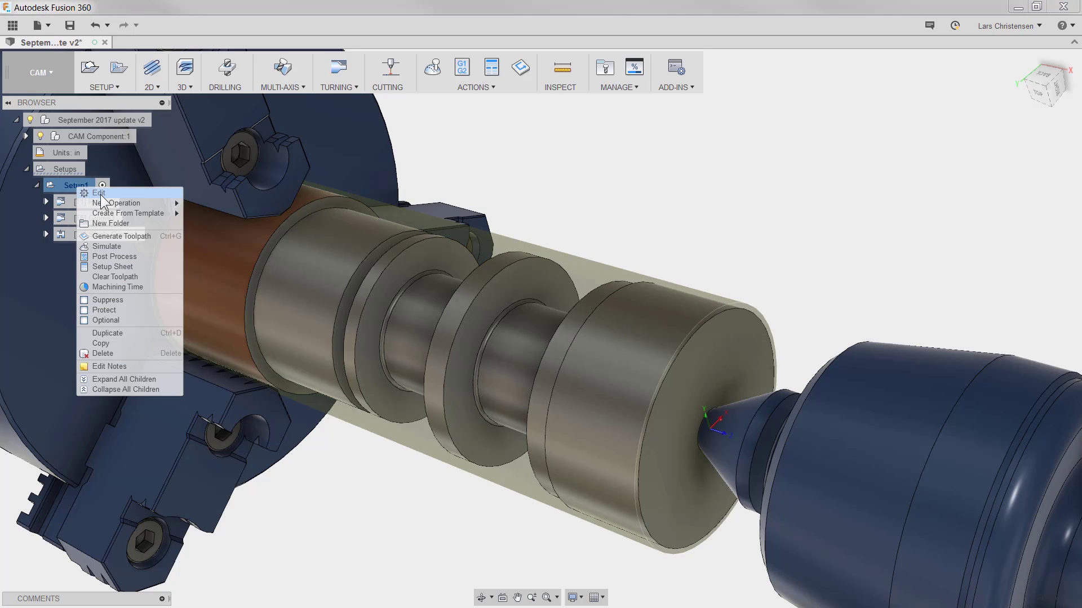
{"action": "left_click", "coordinate": [101, 195]}
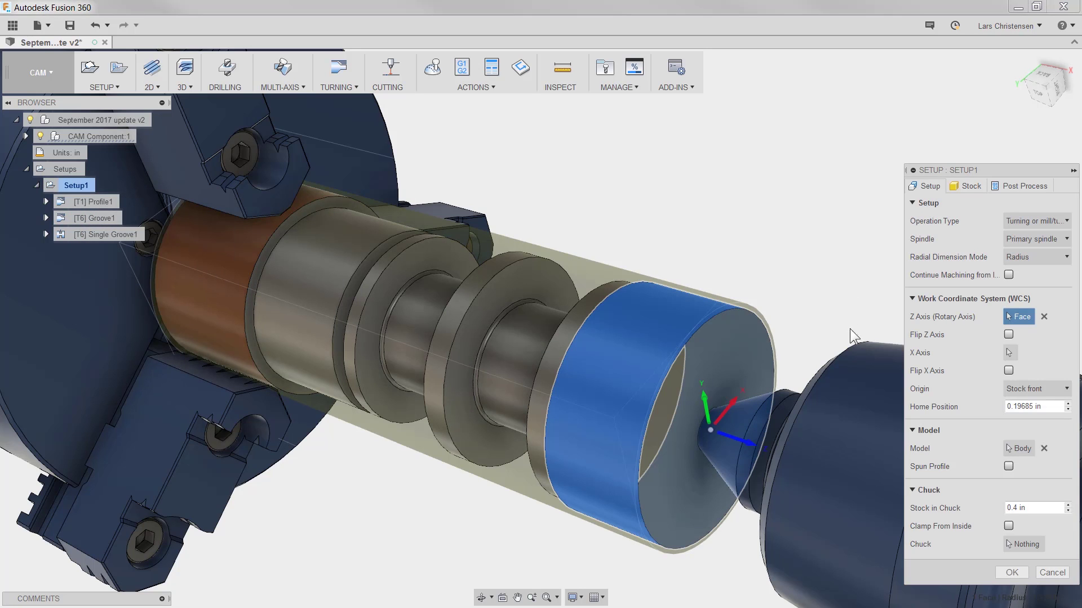
{"action": "mouse_move", "coordinate": [1046, 390]}
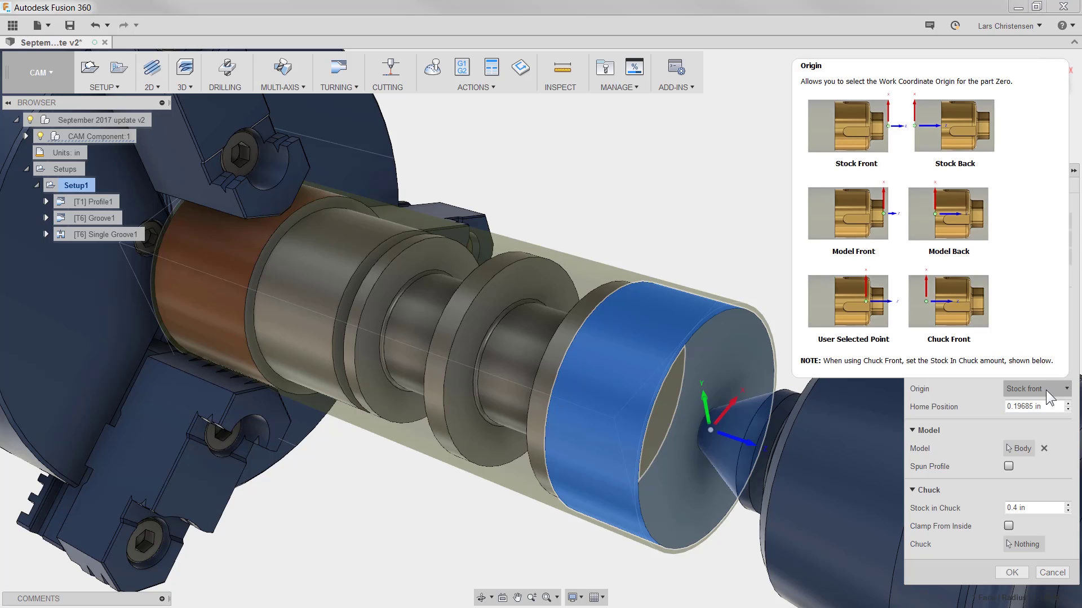
{"action": "left_click", "coordinate": [1046, 390]}
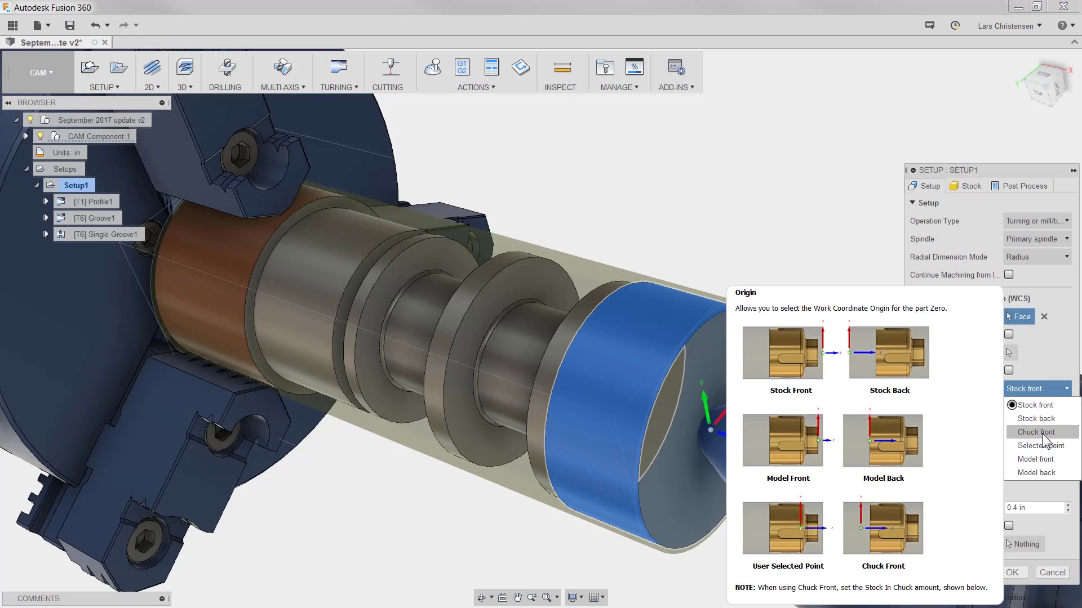
{"action": "left_click", "coordinate": [1042, 434]}
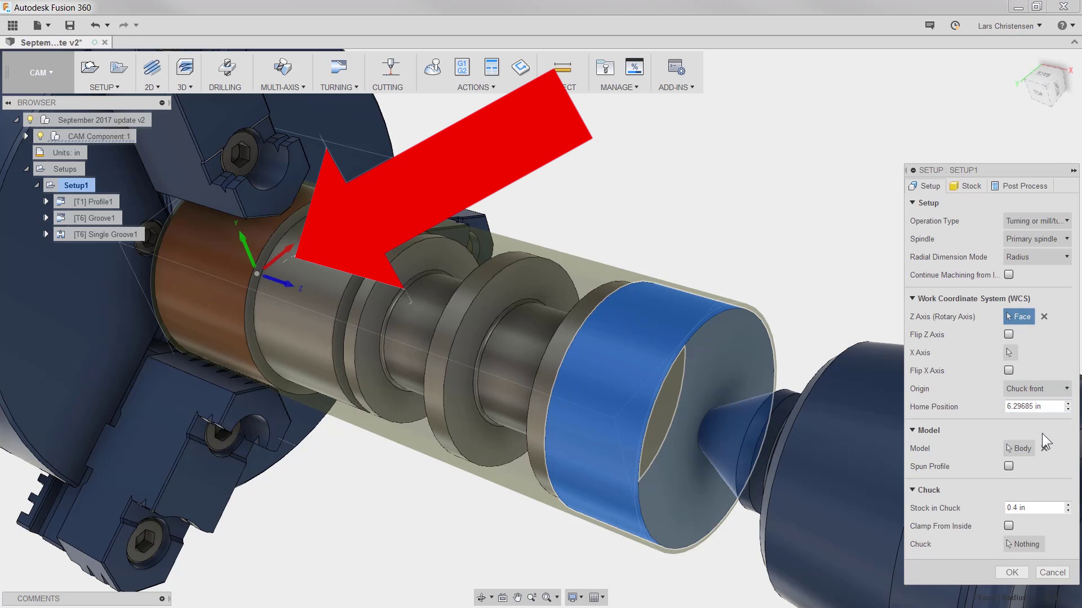